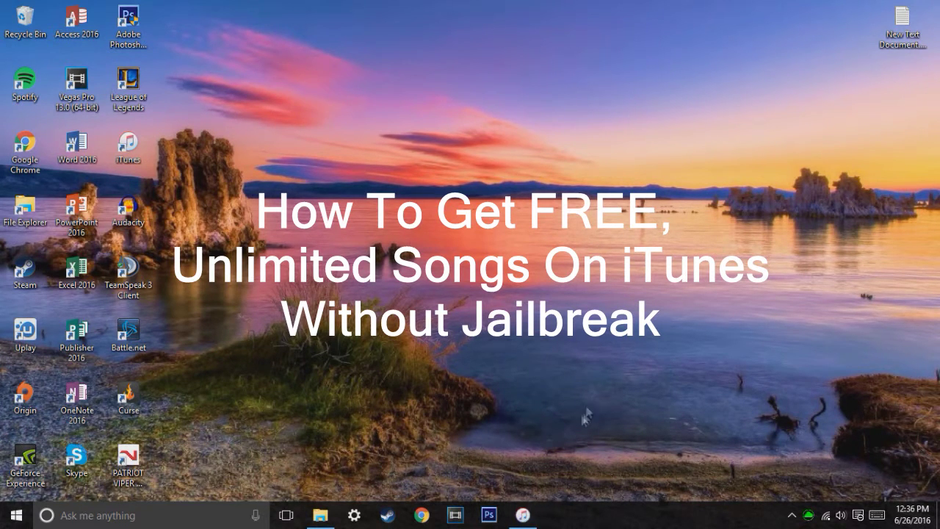
Bring up the iTunes music library, then minimize it.
click(522, 515)
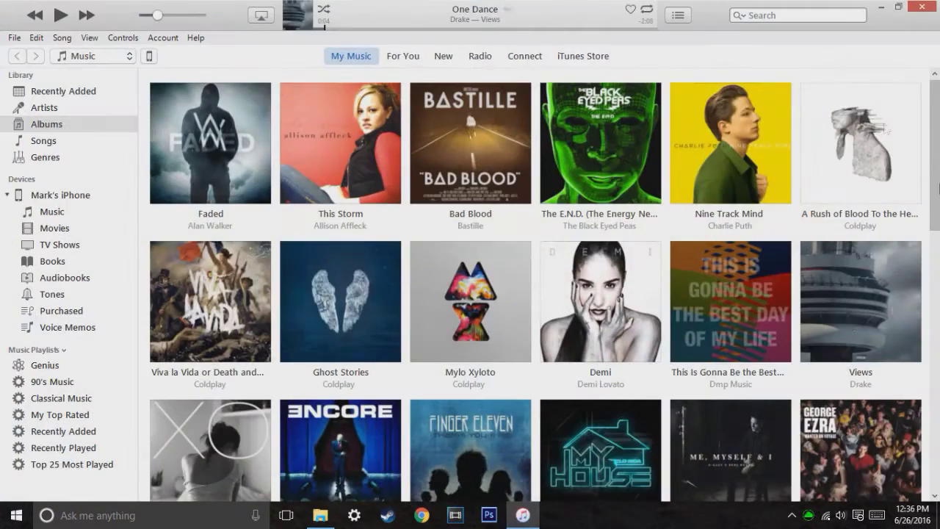
scroll(739, 316, down, 7)
scroll(736, 304, up, 7)
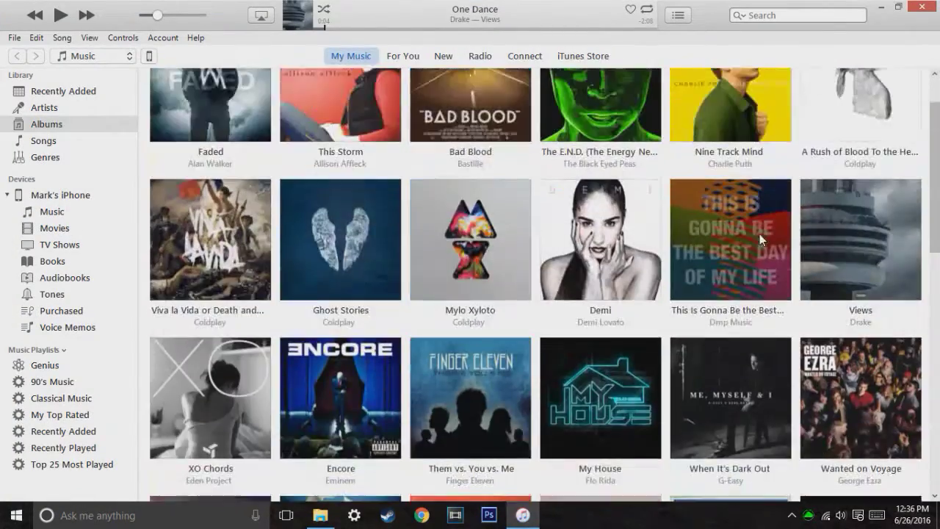
click(882, 7)
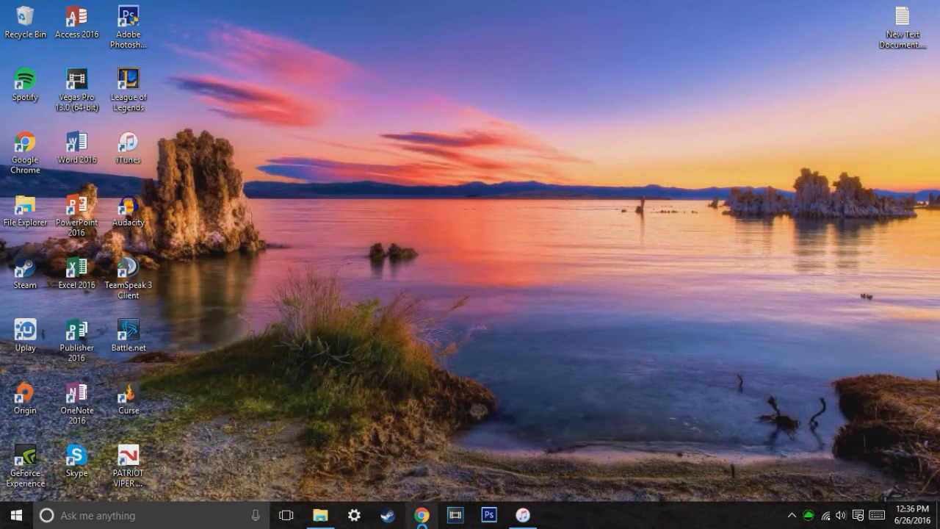
Restore Chrome, load the YouTube home page and open a new tab.
click(422, 515)
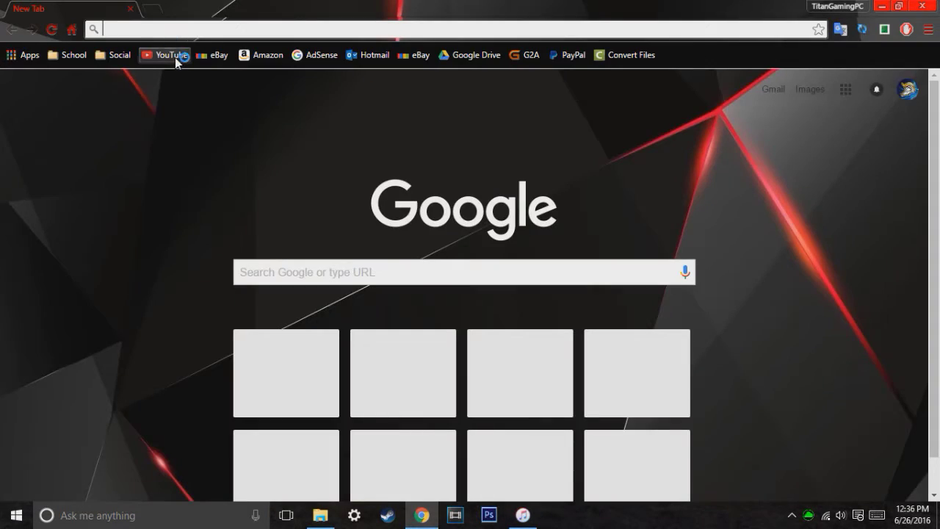
click(166, 55)
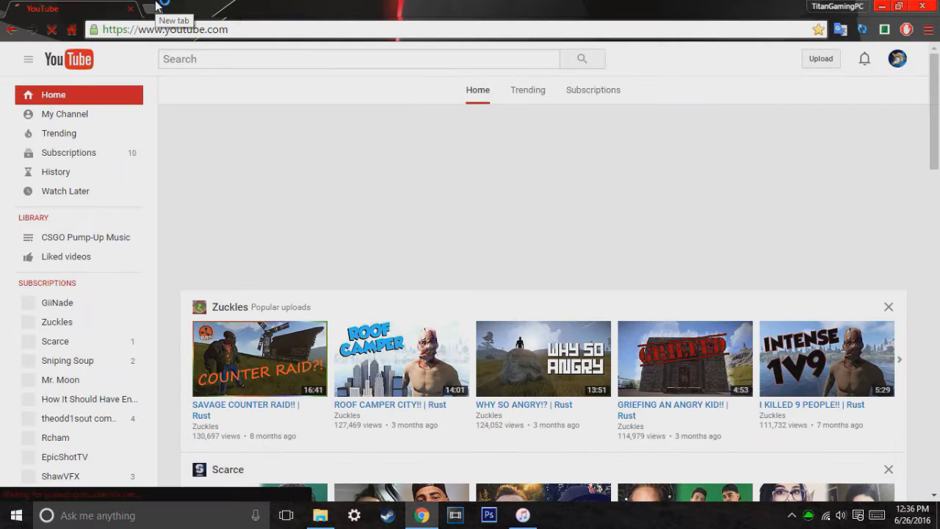
click(157, 4)
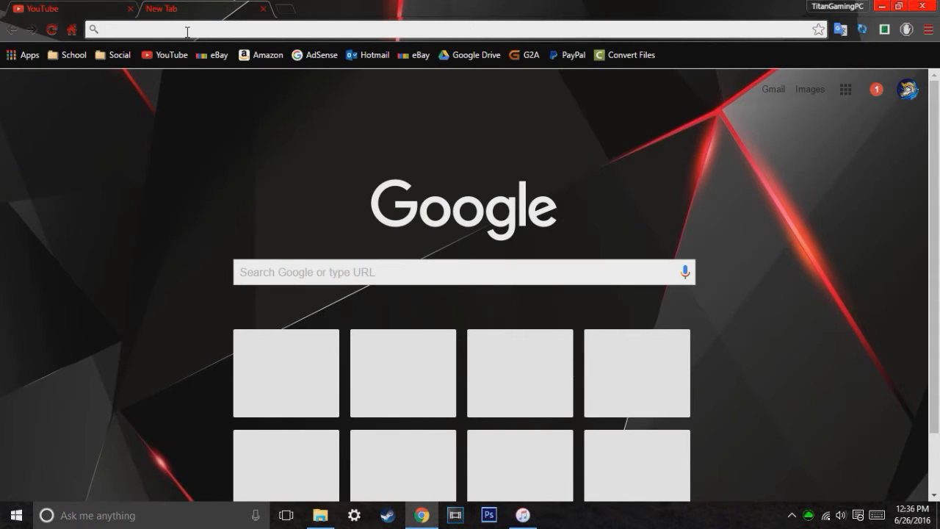
Search 'youtube to mp3', open youtube-mp3.org, then return to the YouTube tab.
text(youtub)
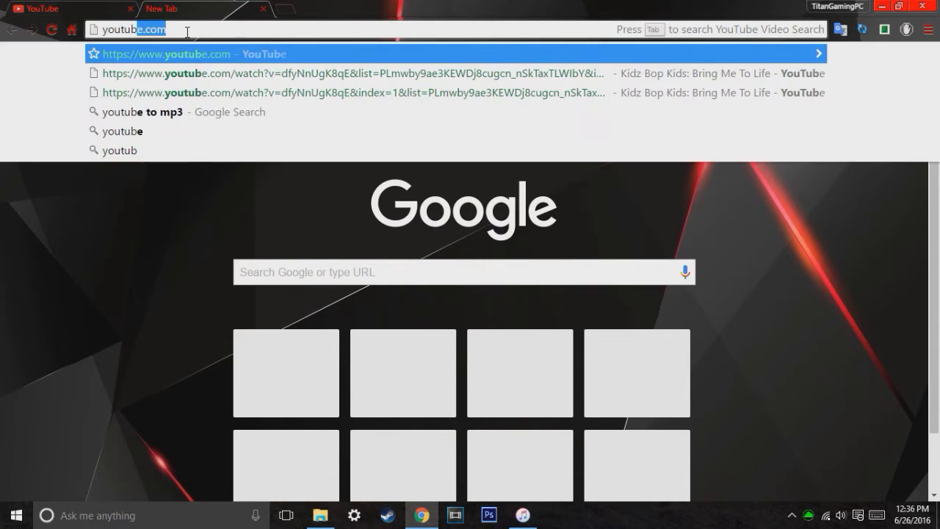
text(e to mp)
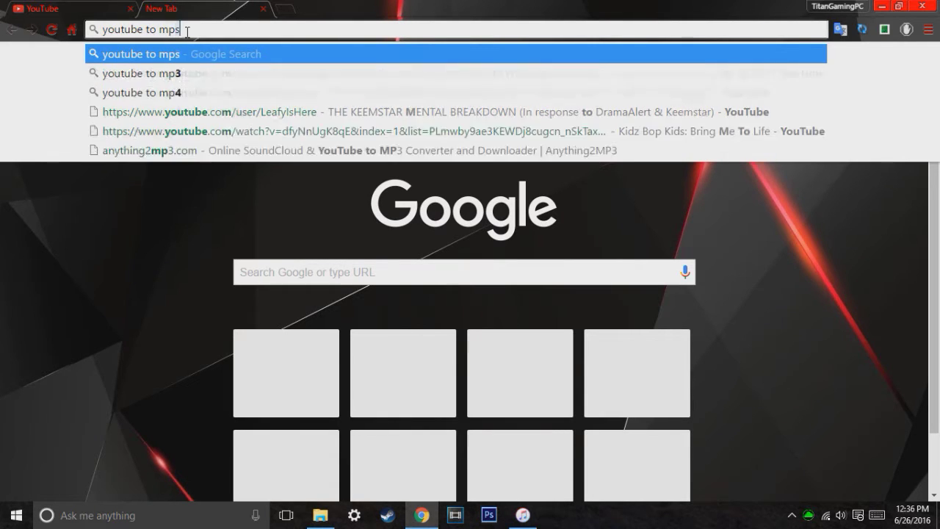
key(Return)
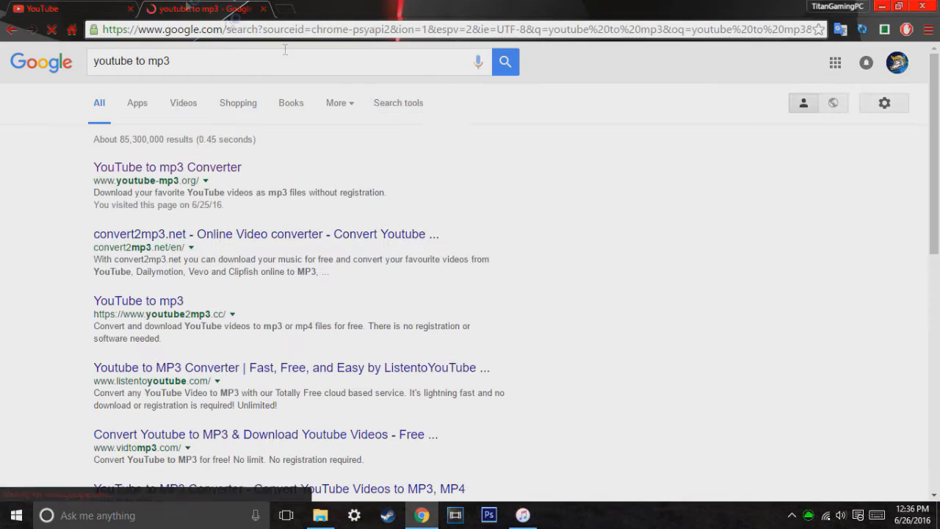
click(214, 176)
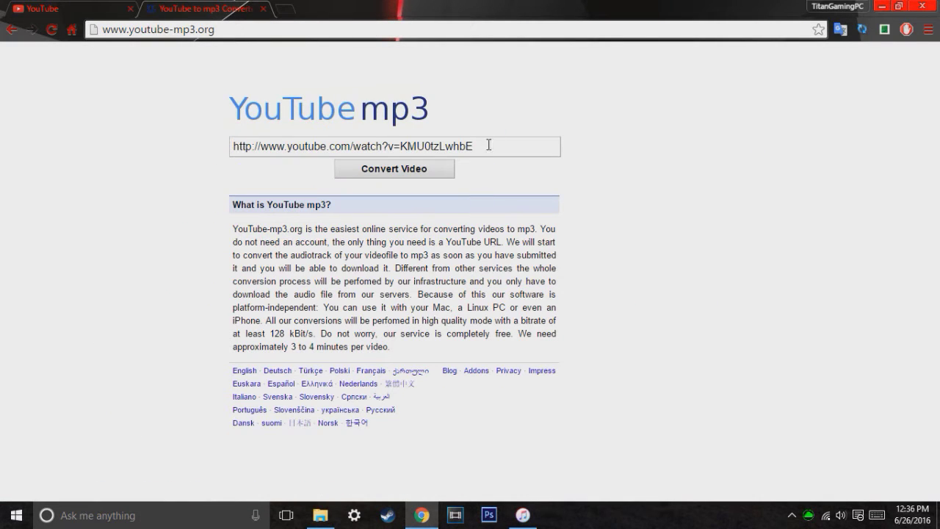
click(96, 9)
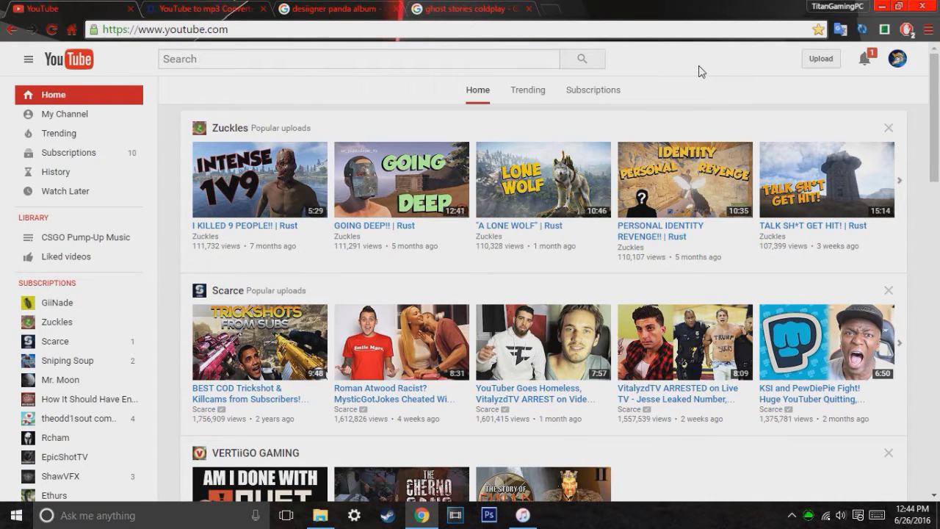
Close the Panda and Ghost Stories tabs and search YouTube for 'always in my head coldplay'.
click(395, 9)
click(396, 9)
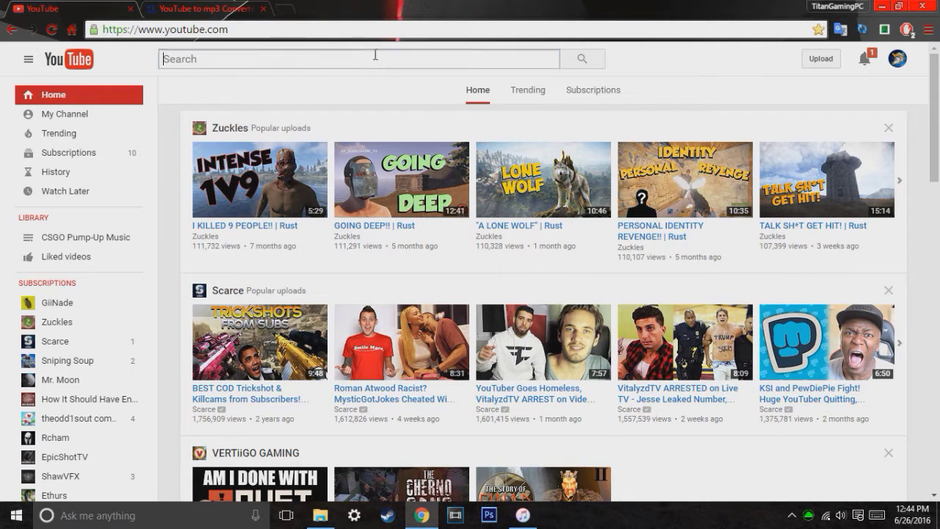
click(360, 61)
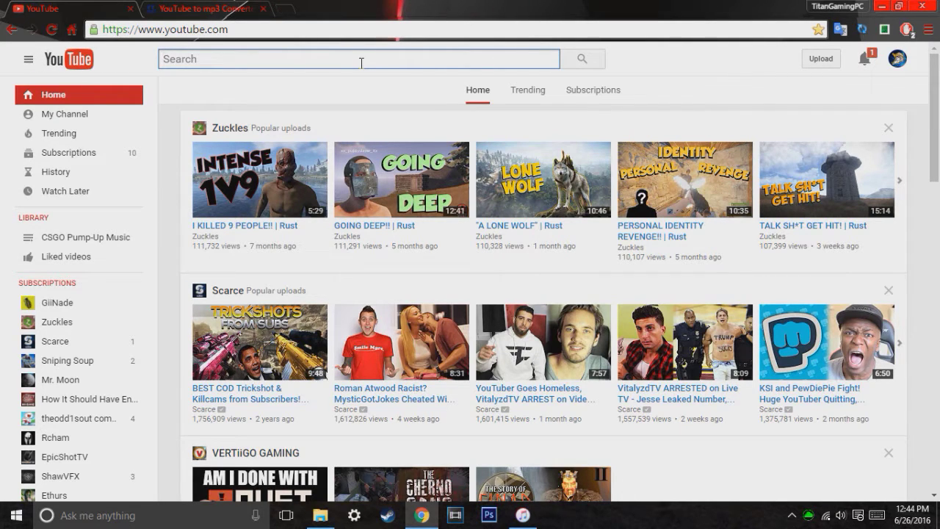
text(always in m)
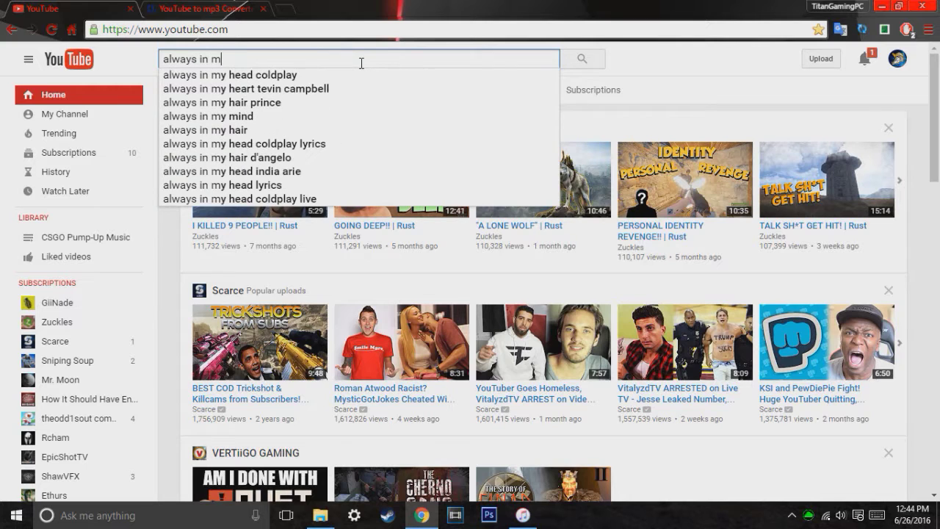
key(Down)
key(Return)
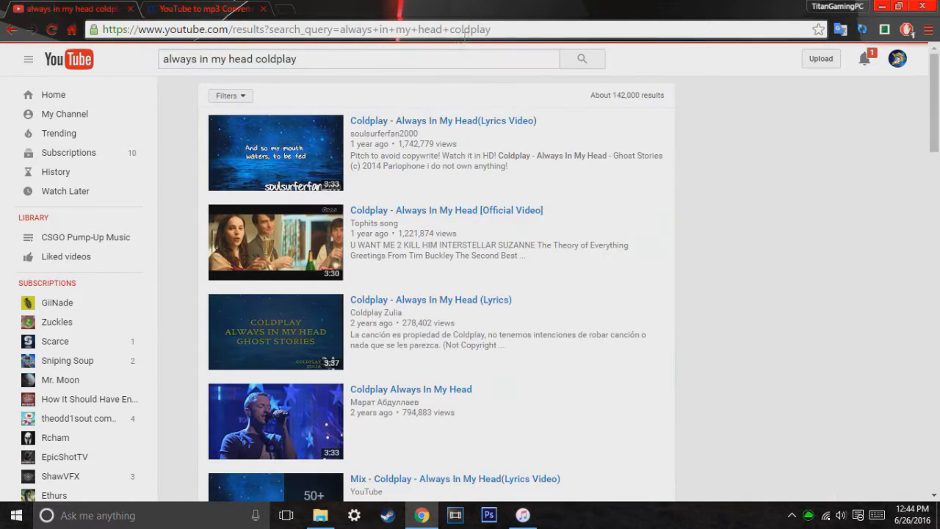
Add 'audio' to the search and open the Always in my Head (Audio) Deluxe Version video.
click(329, 57)
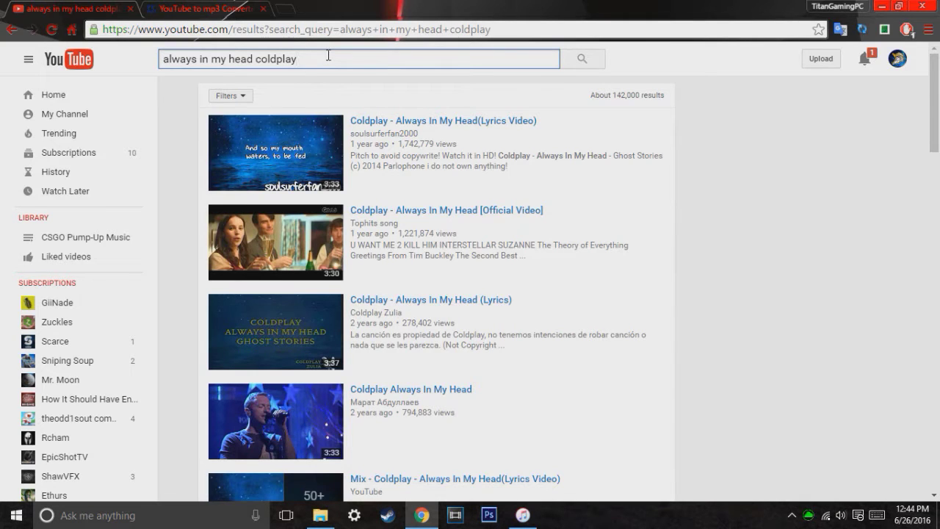
text(audio)
key(Return)
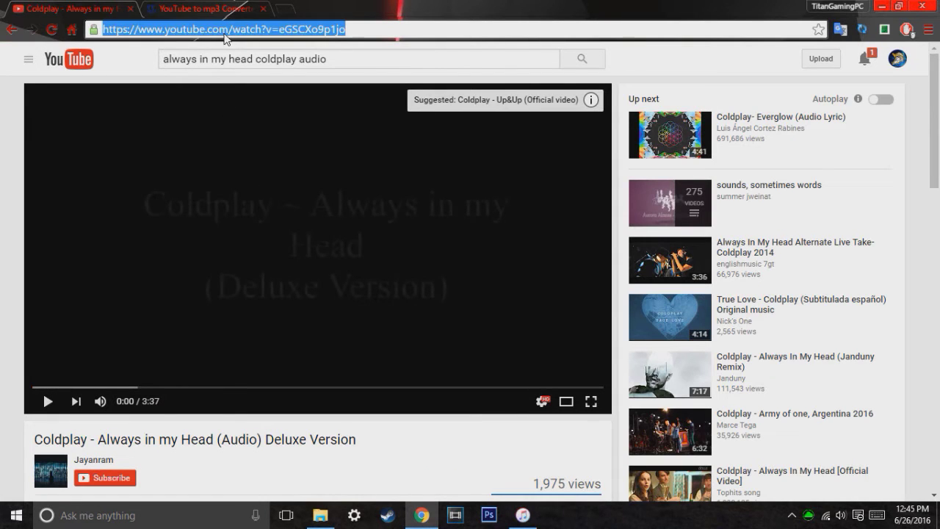
click(200, 8)
Paste the Coldplay video link into youtube-mp3.org, convert it and download the mp3.
triple_click(456, 217)
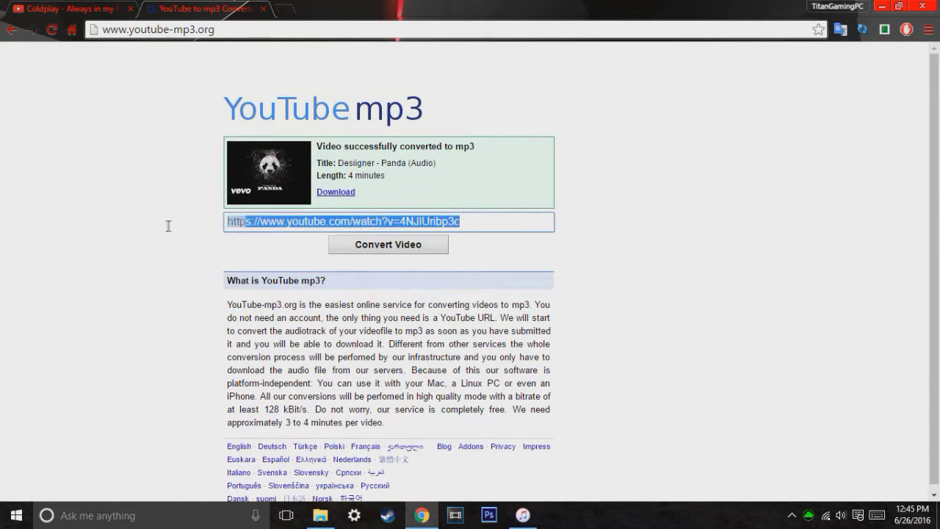
text(https://www.youtube.com/watch?v=eGSCXo9p1jo)
click(388, 247)
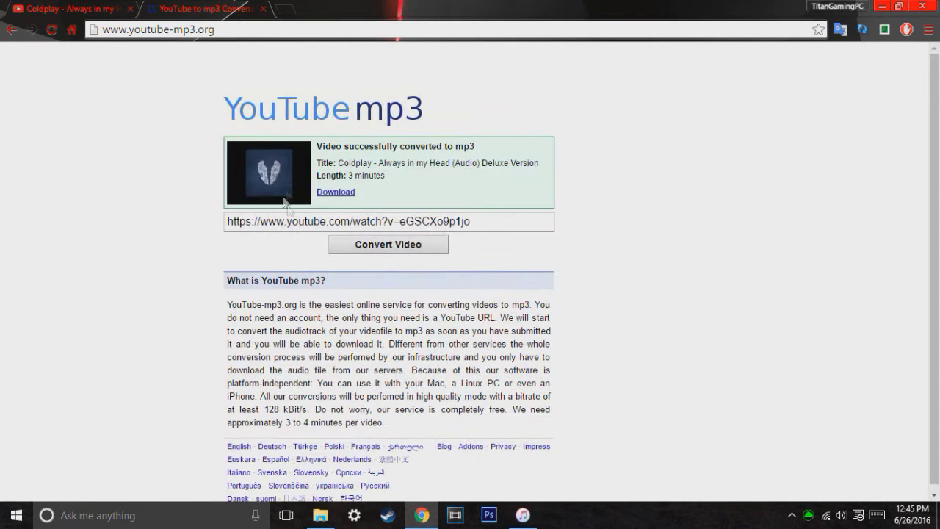
click(342, 193)
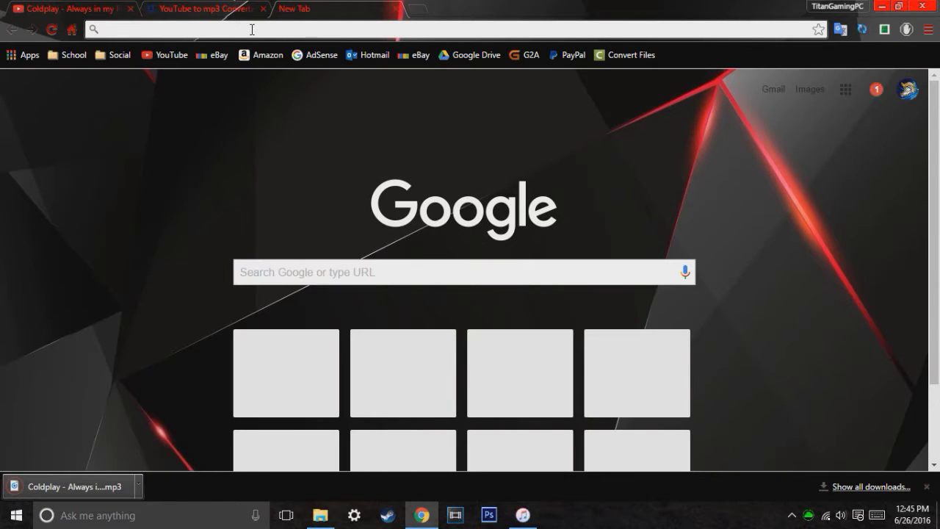
Google 'always in my head coldplay' to find its album Ghost Stories (2014).
text(alwa)
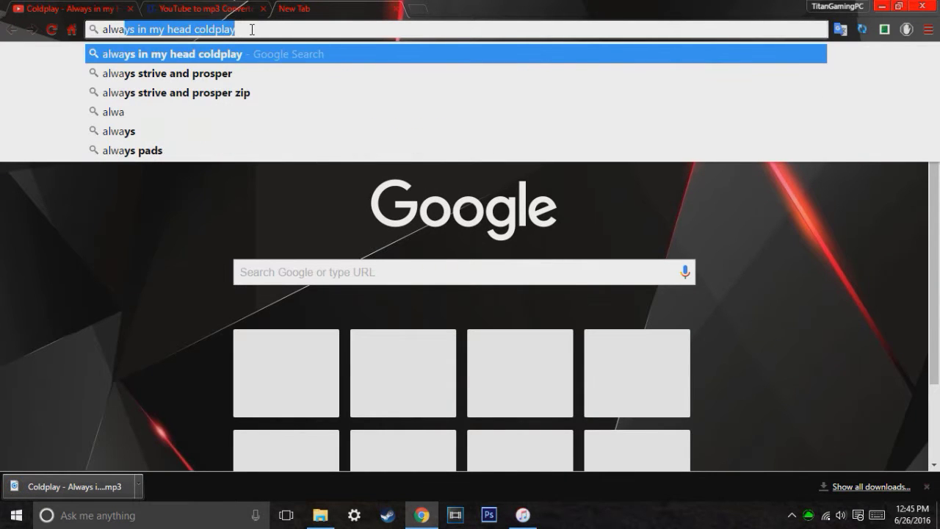
key(Return)
scroll(355, 218, down, 1)
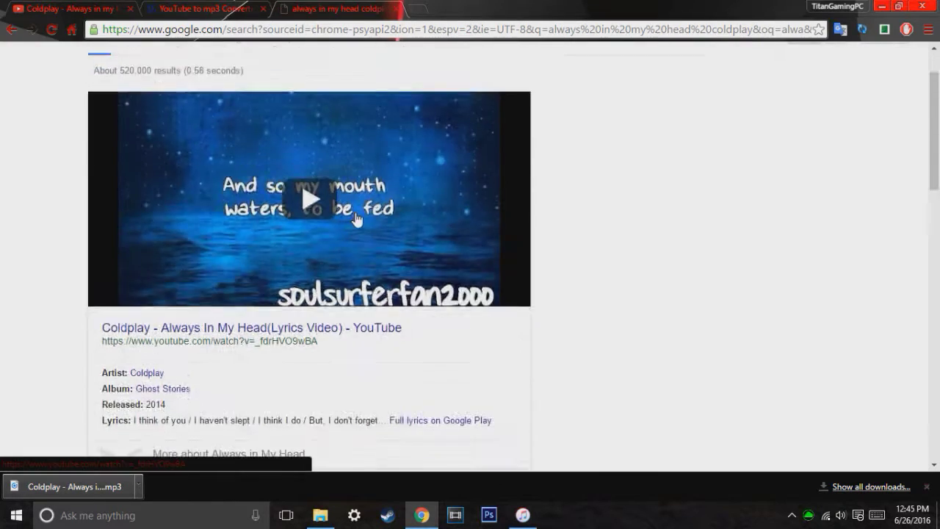
scroll(355, 219, down, 2)
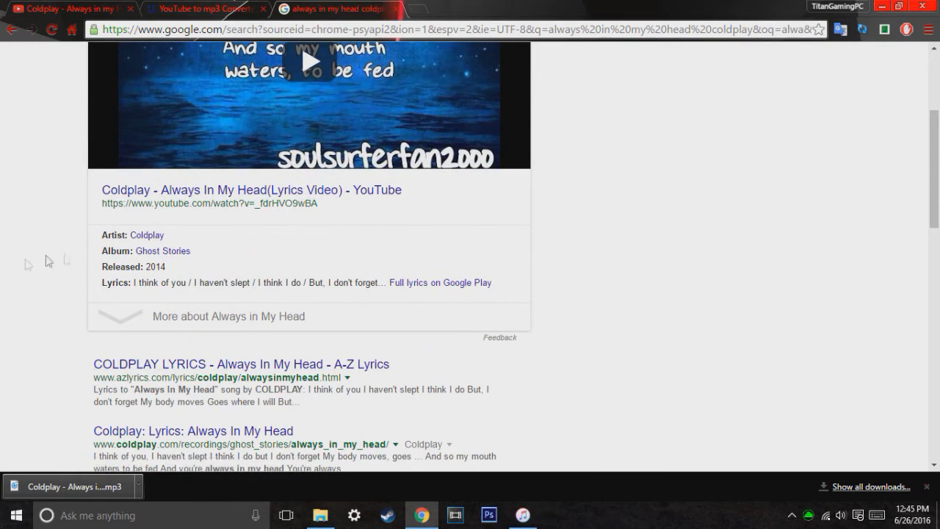
click(523, 515)
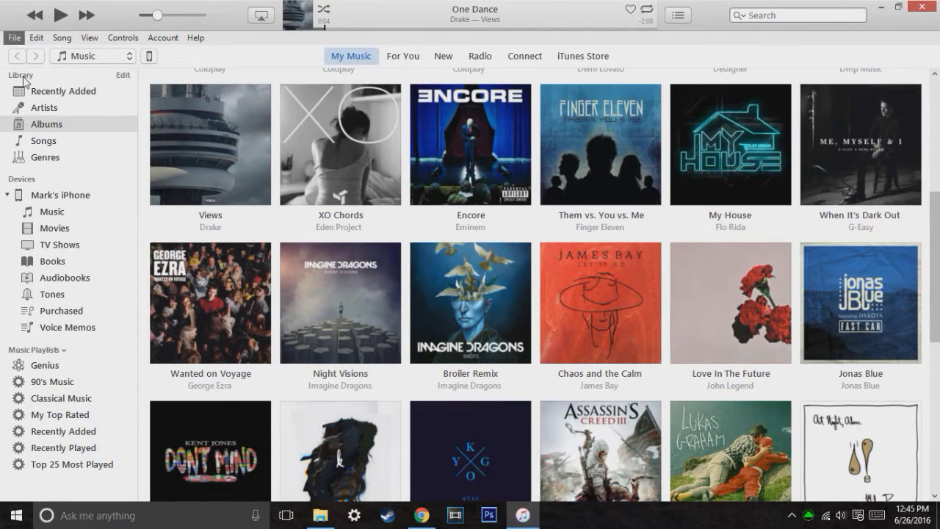
Add the downloaded Coldplay mp3 from Downloads to the library with Add File to Library.
click(19, 37)
click(76, 107)
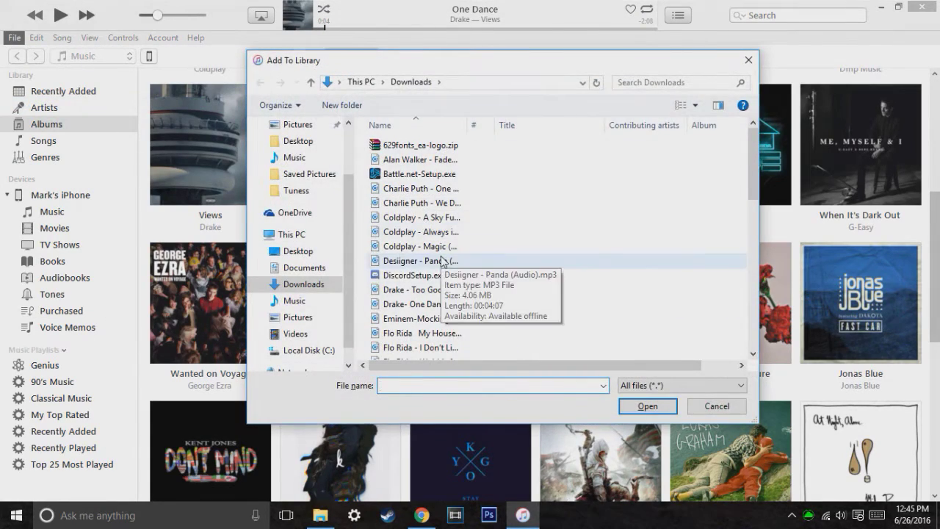
key(alt+Tab)
key(alt+Tab)
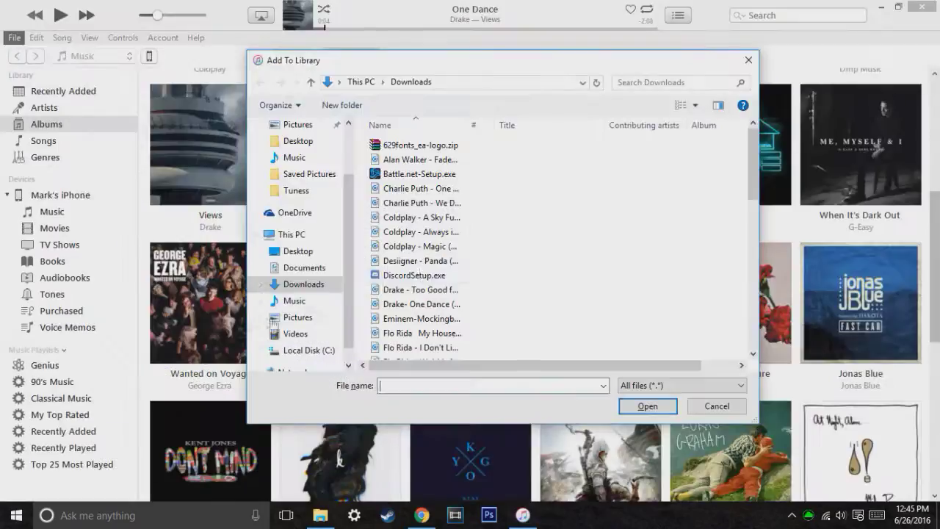
click(423, 233)
double_click(423, 233)
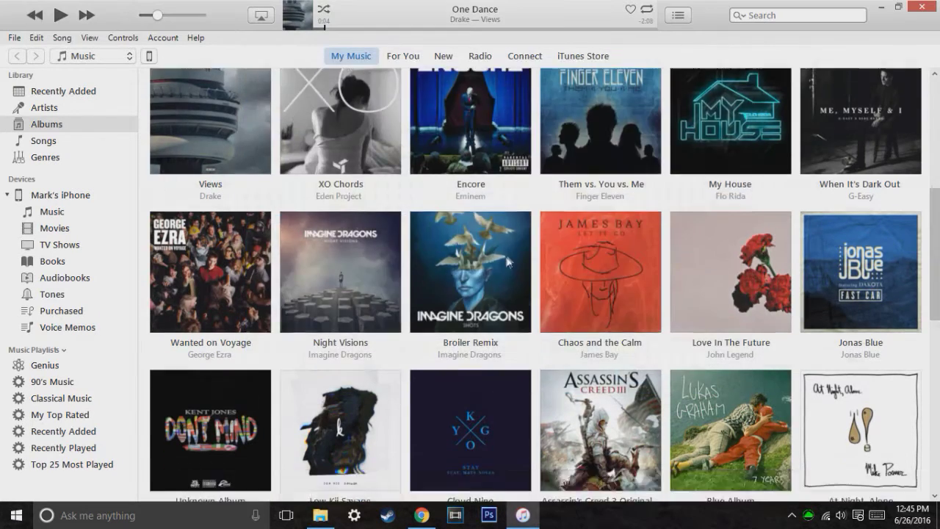
Expand the new Coldplay album and open Get Info for its track.
click(223, 317)
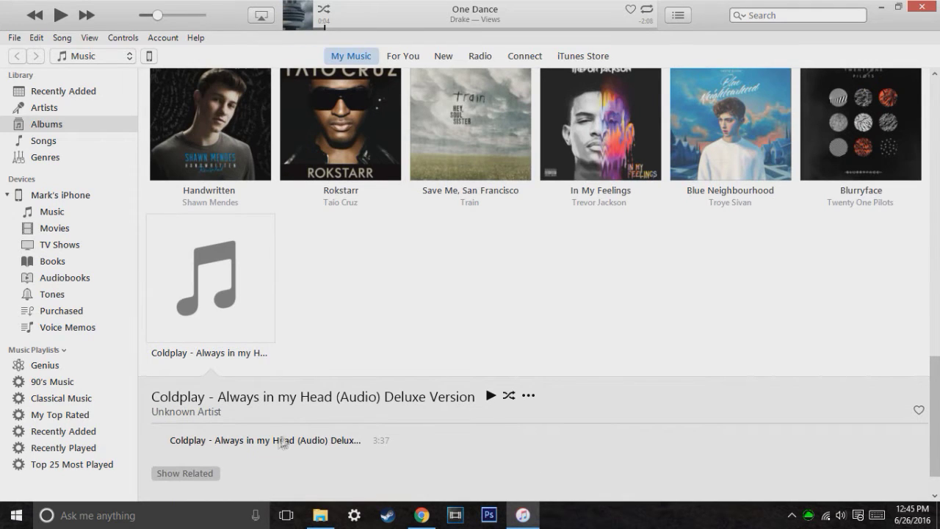
right_click(274, 442)
click(238, 467)
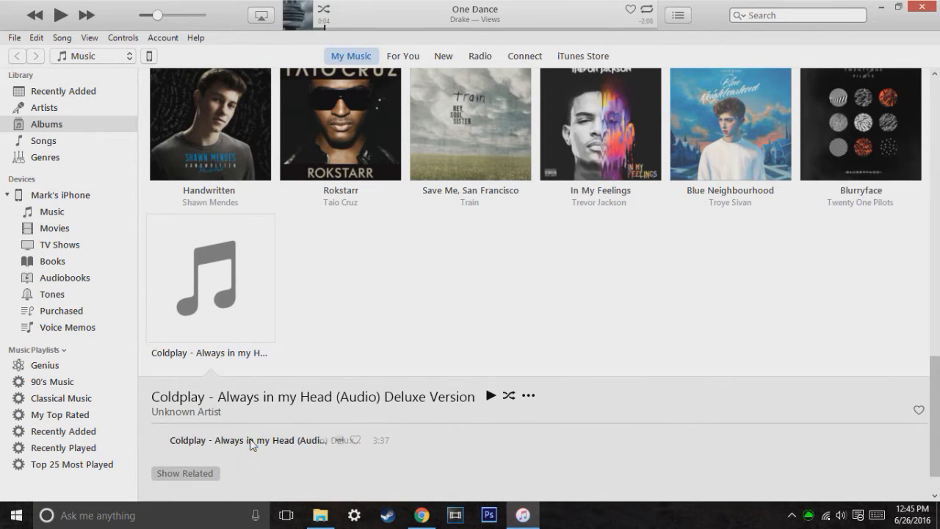
right_click(252, 443)
click(309, 331)
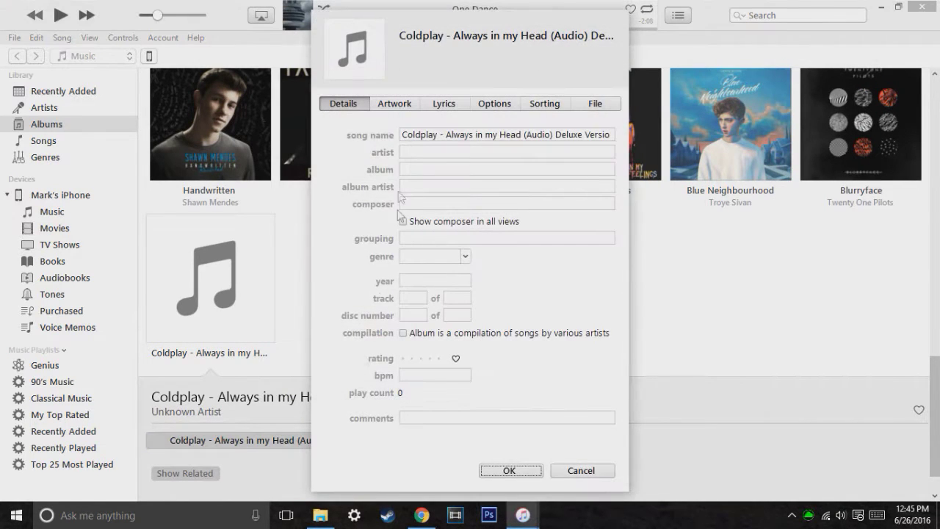
Check the Google results, then pick Coldplay as the track's artist.
key(alt+Tab)
key(Tab)
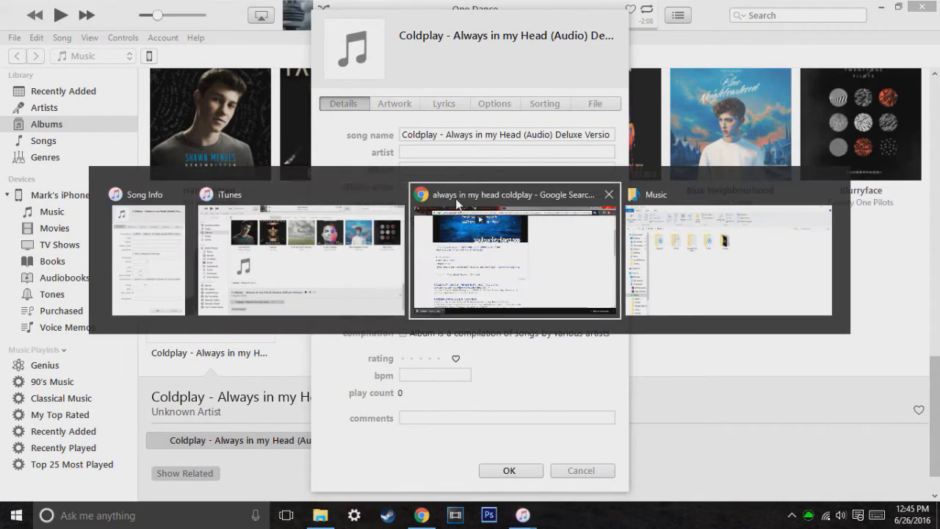
key(alt+Tab)
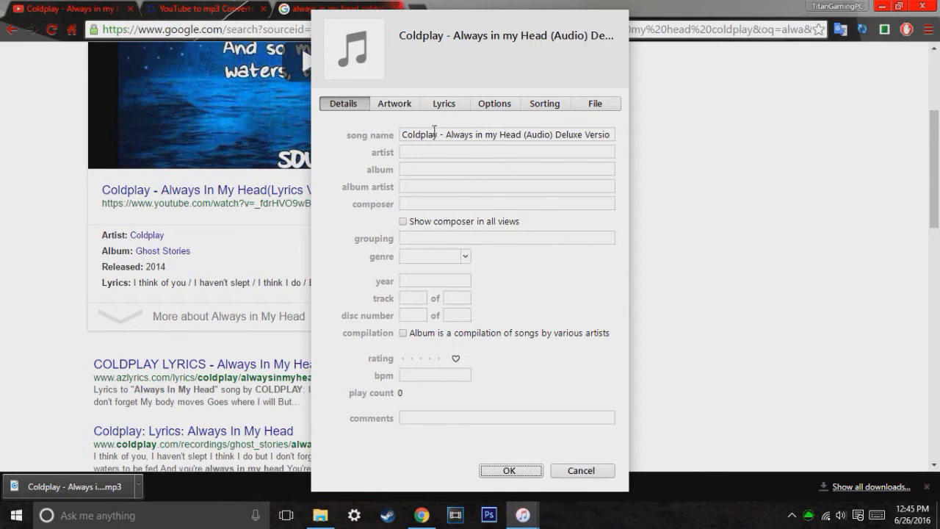
drag(443, 134, 387, 148)
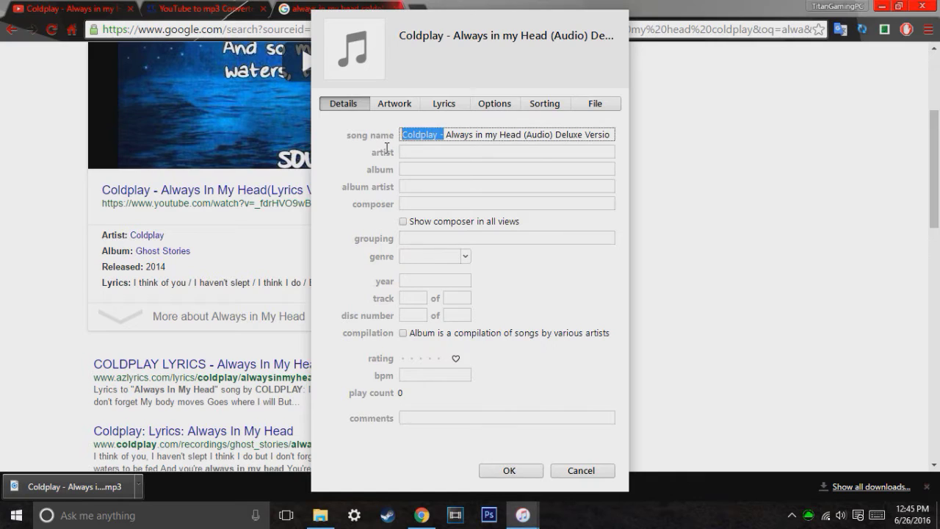
click(439, 152)
text(Coldplay)
click(432, 193)
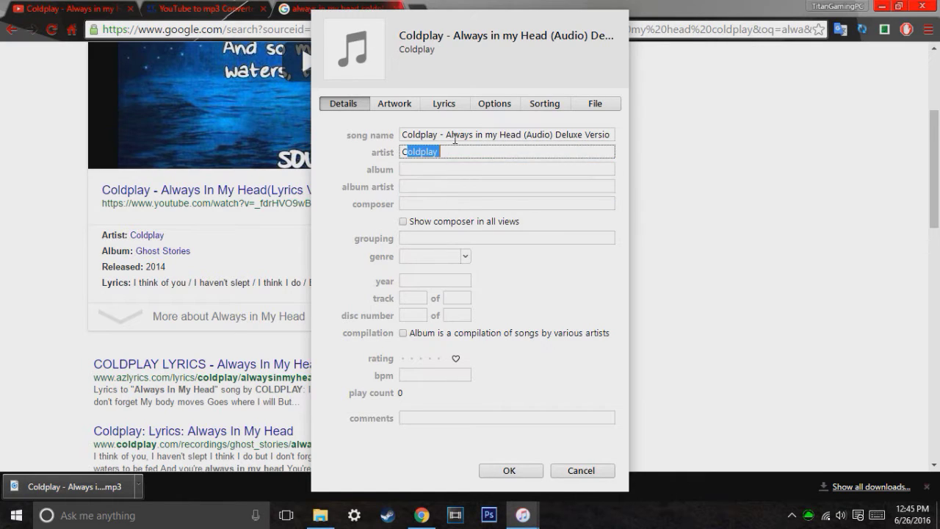
Trim the song name to 'Always in my Head' and begin typing the album with 'G'.
drag(446, 134, 341, 122)
key(BackSpace)
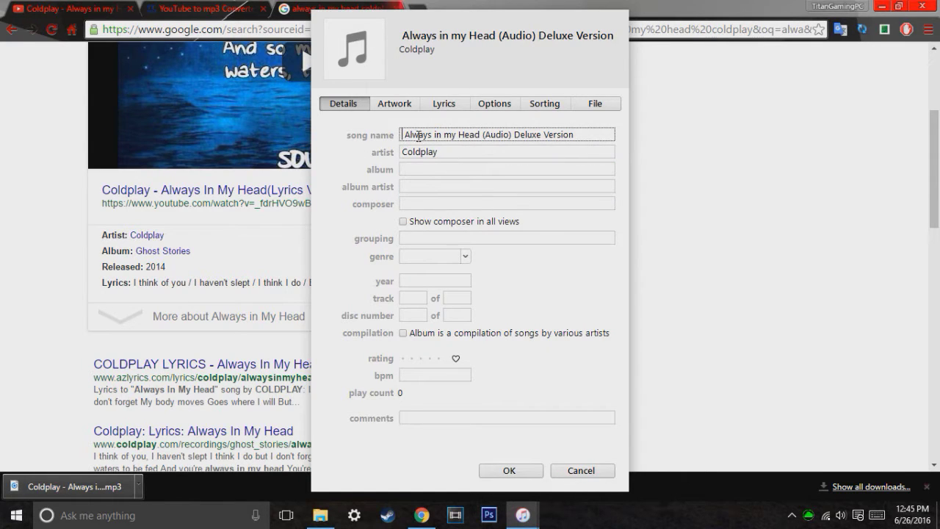
key(Delete)
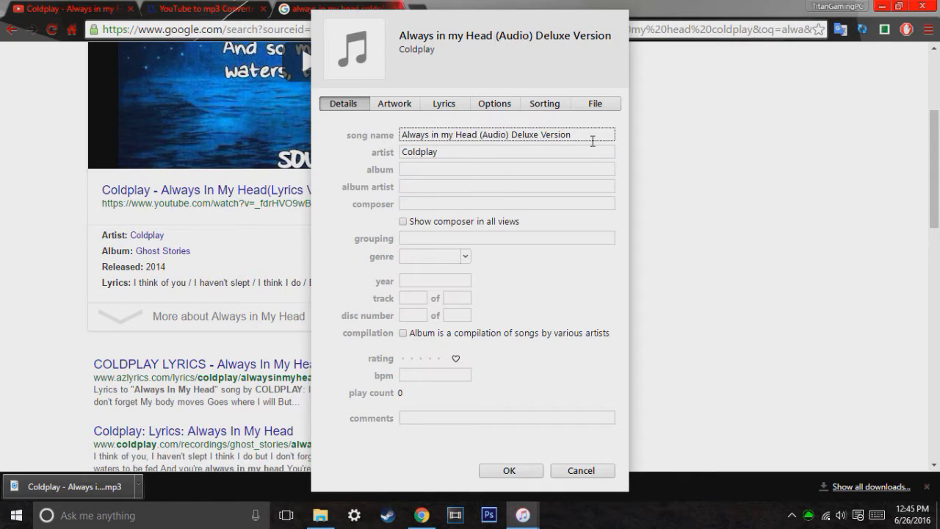
drag(576, 135, 506, 146)
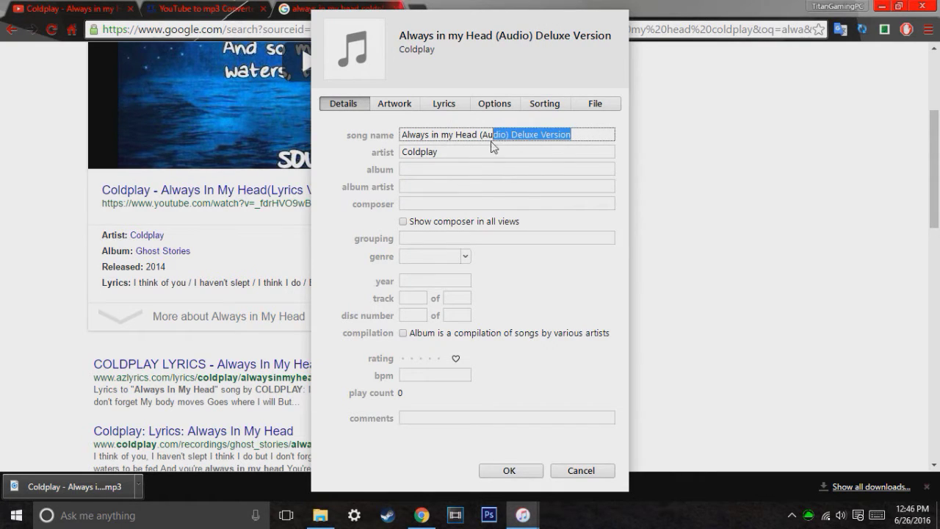
key(BackSpace)
key(BackSpace)
key(BackSpace)
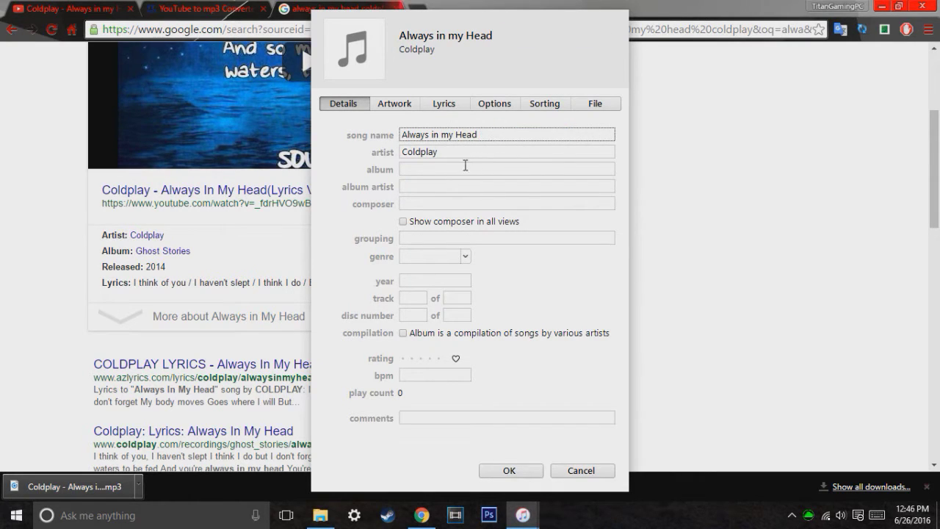
click(465, 167)
text(G I R L)
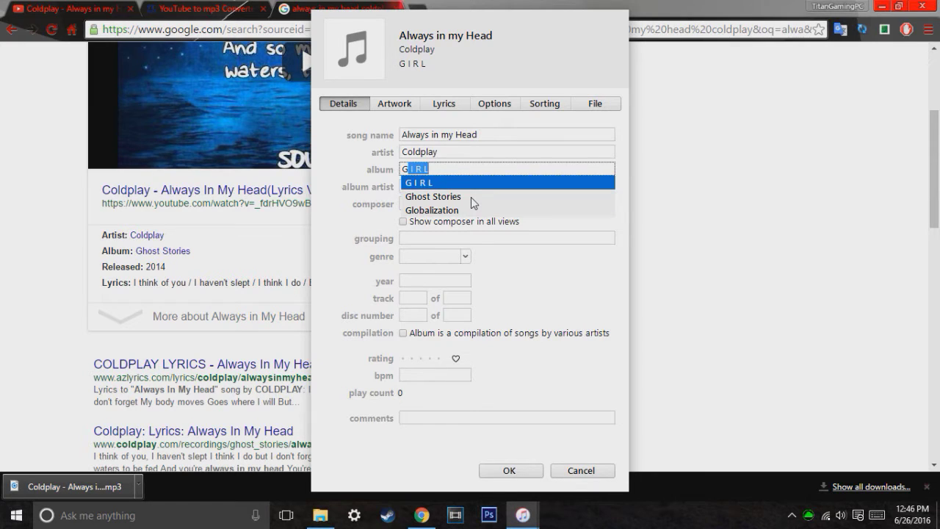
Set the album to Ghost Stories and enter 2014 as the year.
click(471, 197)
click(496, 170)
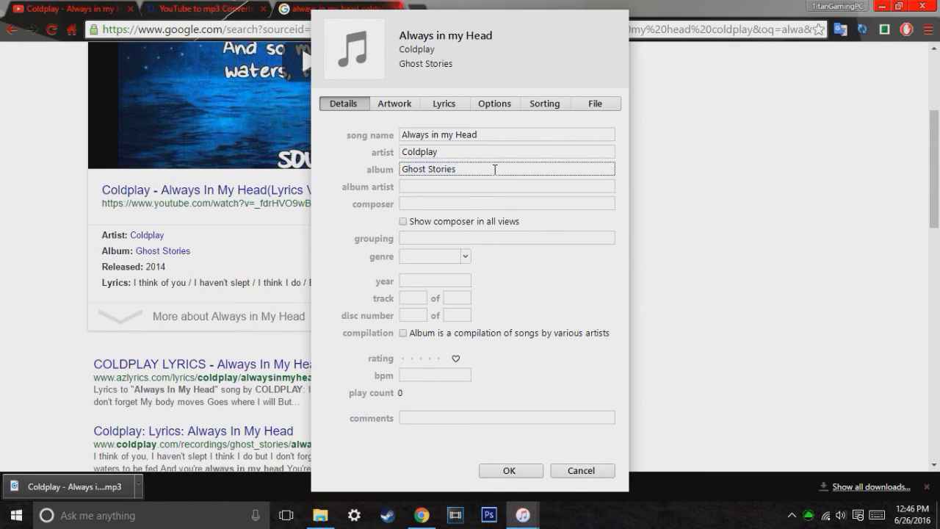
click(472, 186)
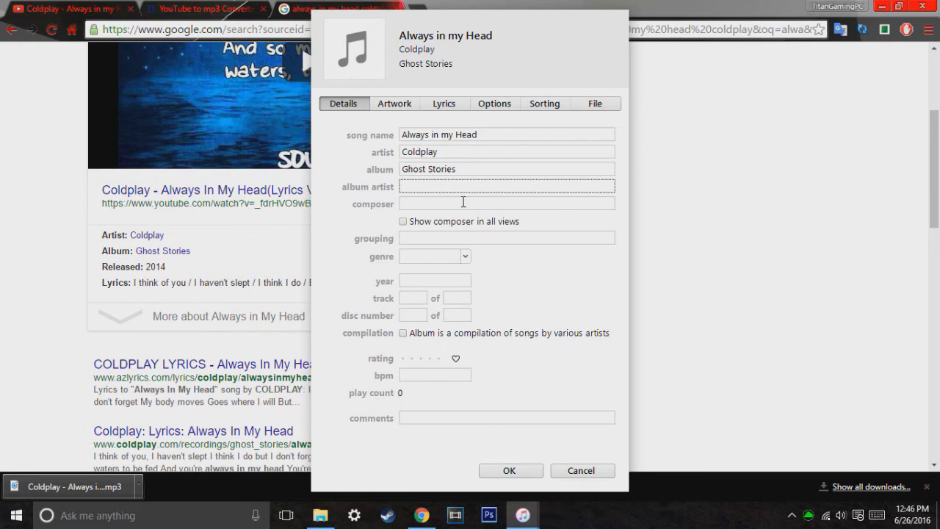
click(432, 281)
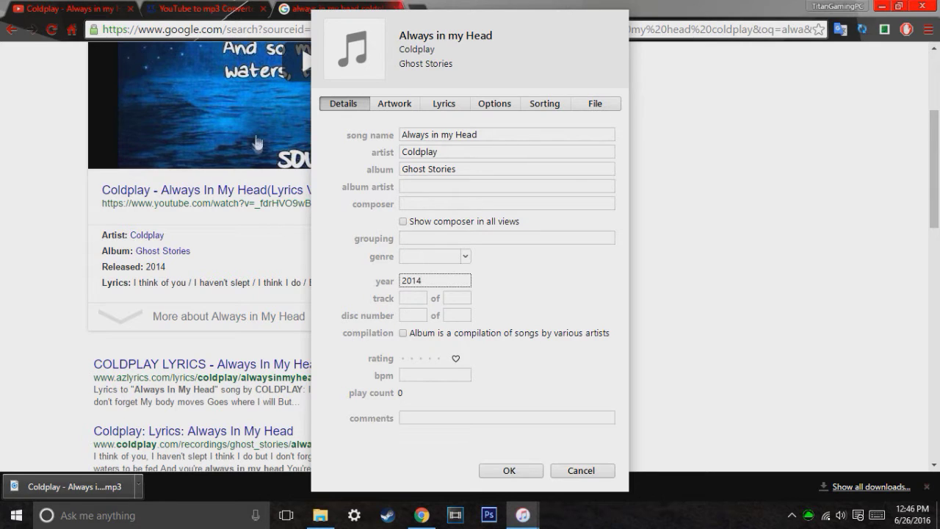
Add the Ghost Stories cover image as artwork and save the tag changes.
click(403, 102)
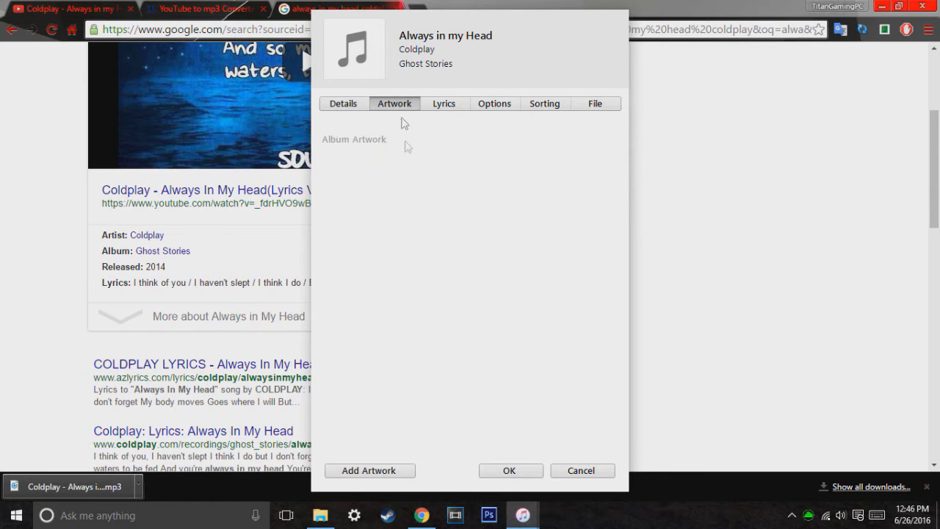
click(413, 474)
scroll(640, 211, down, 1)
double_click(565, 220)
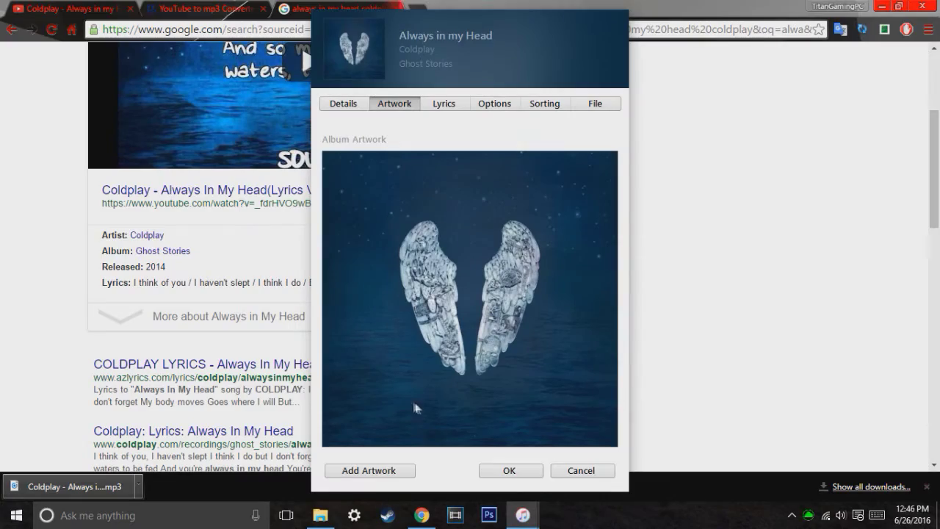
click(524, 476)
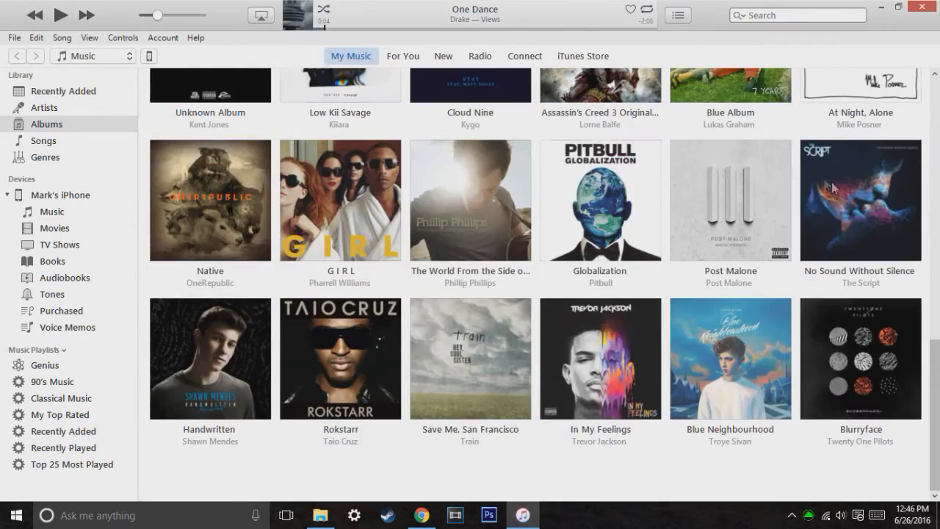
Expand Ghost Stories to confirm it holds Always in my Head, then open the Faded album.
scroll(790, 232, up, 5)
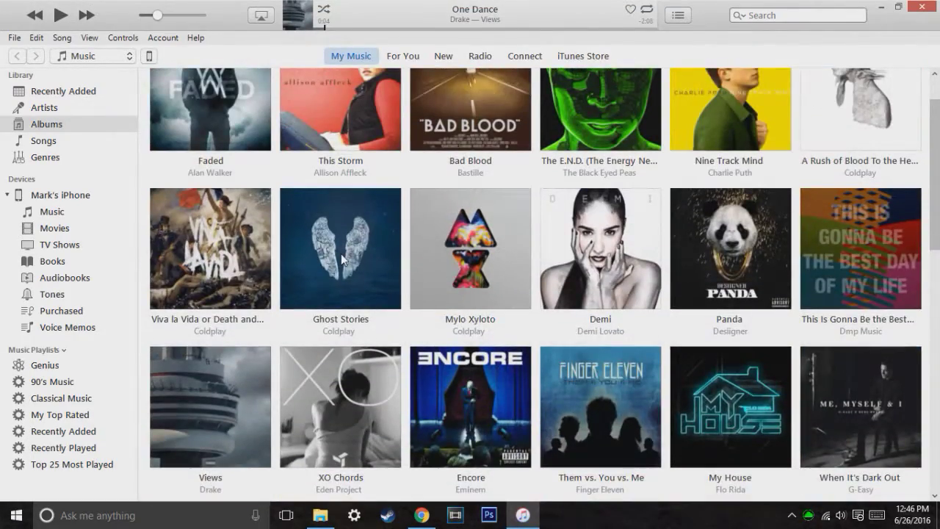
click(341, 259)
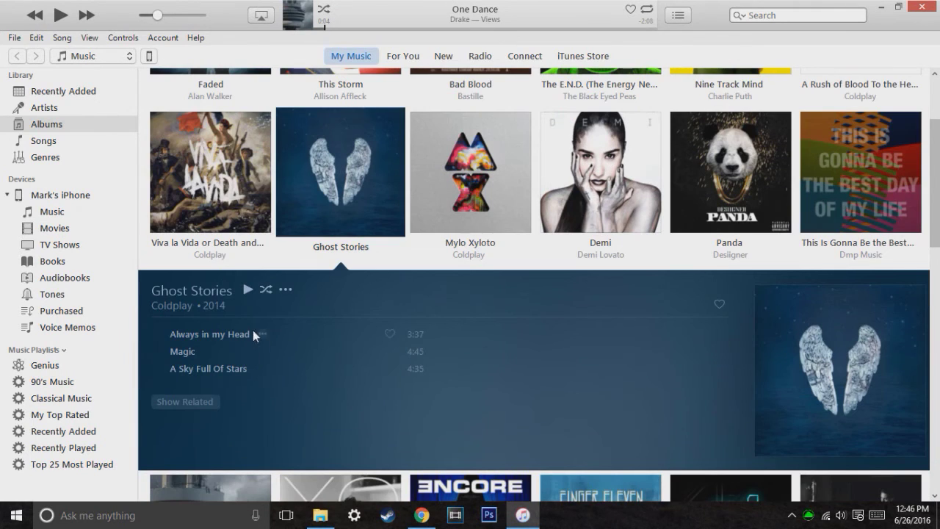
scroll(350, 361, down, 1)
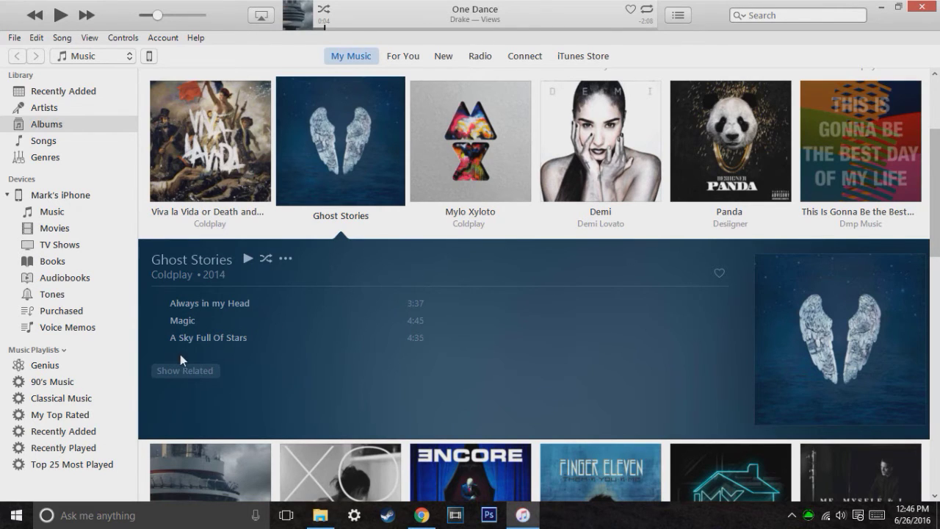
scroll(414, 268, up, 5)
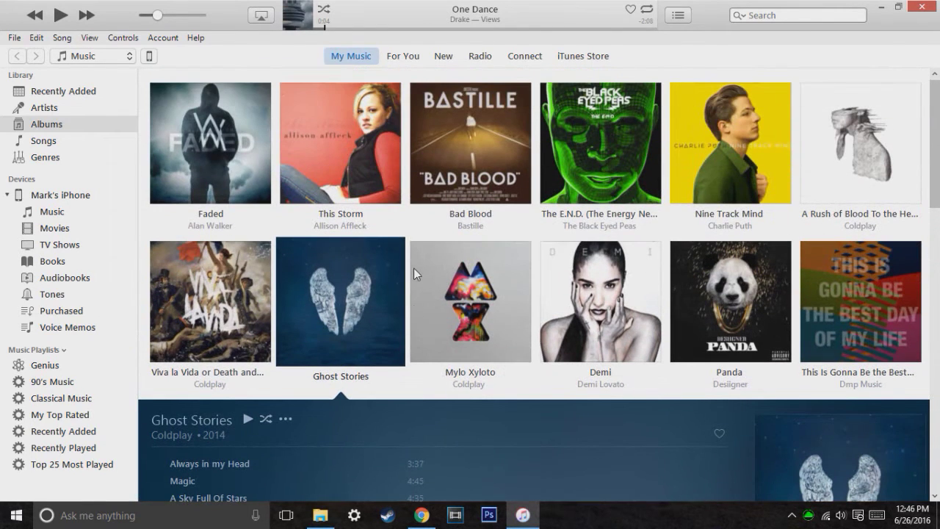
scroll(616, 227, down, 3)
scroll(648, 220, up, 3)
click(208, 191)
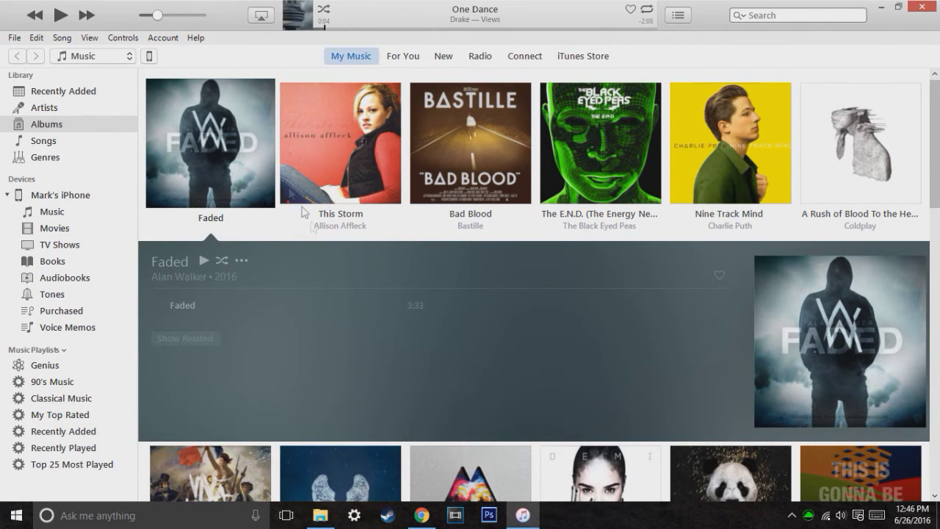
right_click(197, 305)
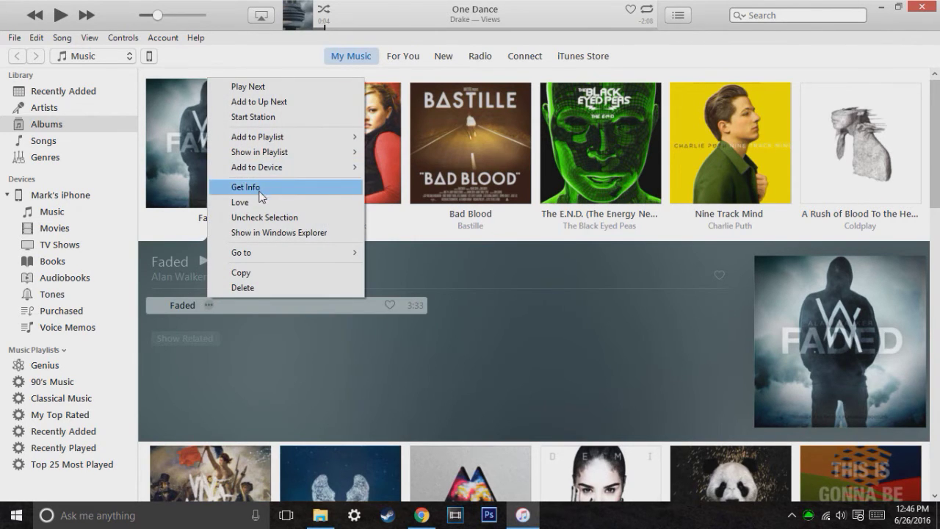
click(235, 188)
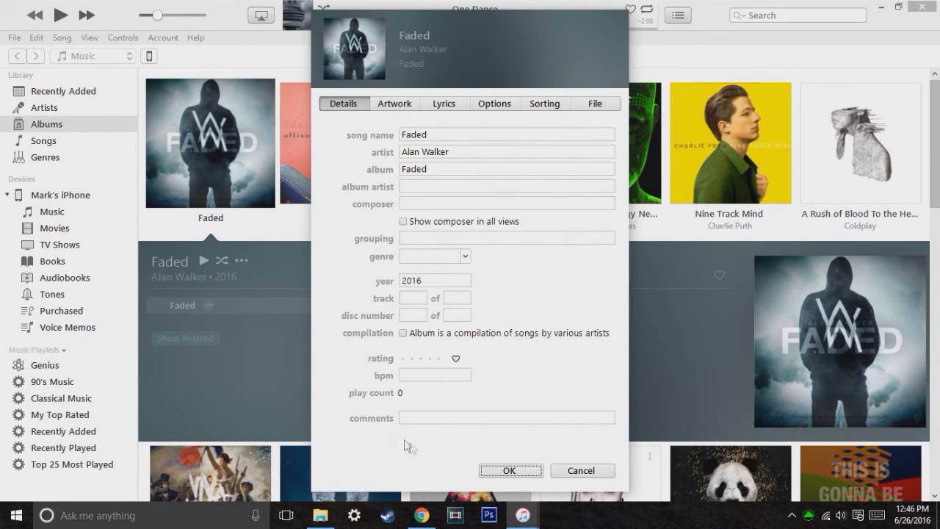
click(518, 471)
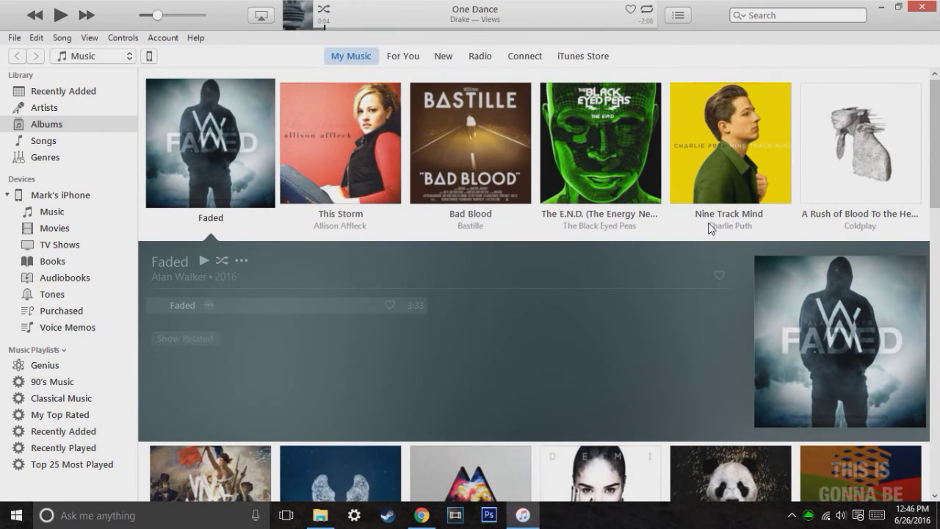
right_click(158, 307)
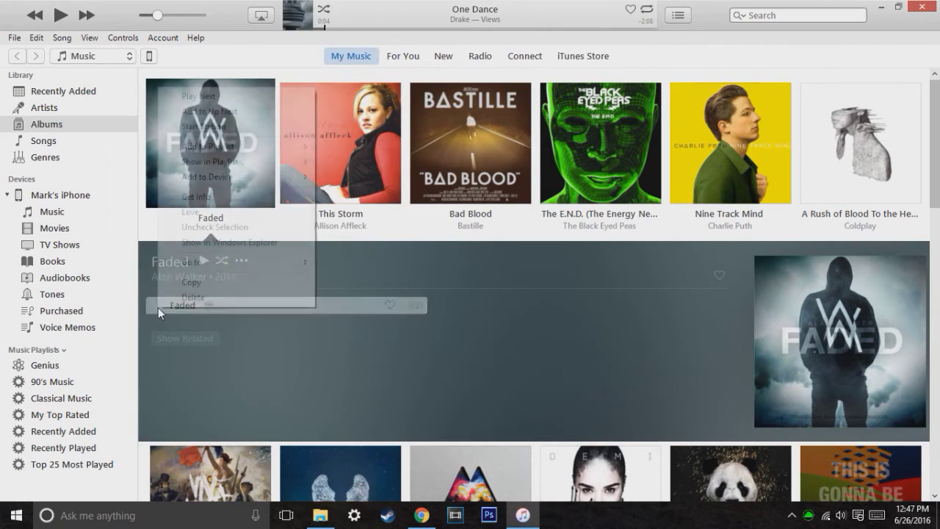
click(213, 196)
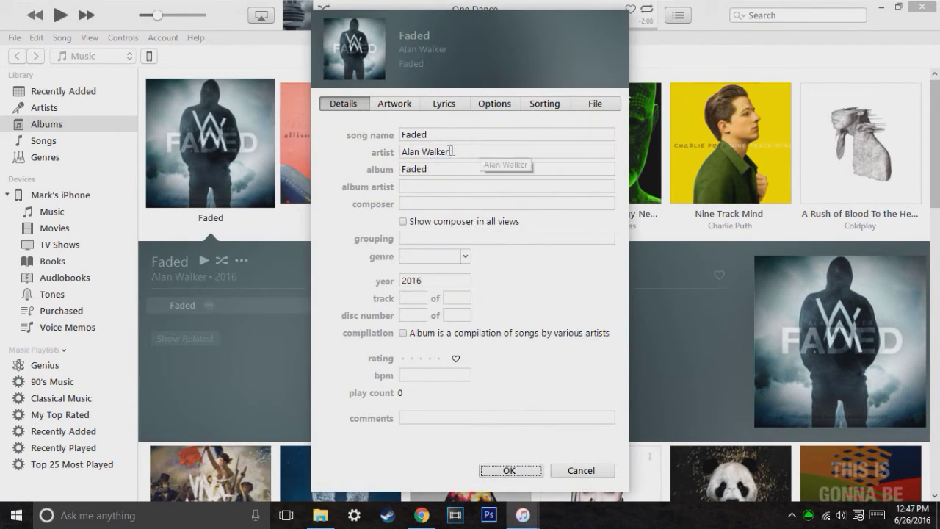
click(454, 153)
click(459, 171)
click(519, 470)
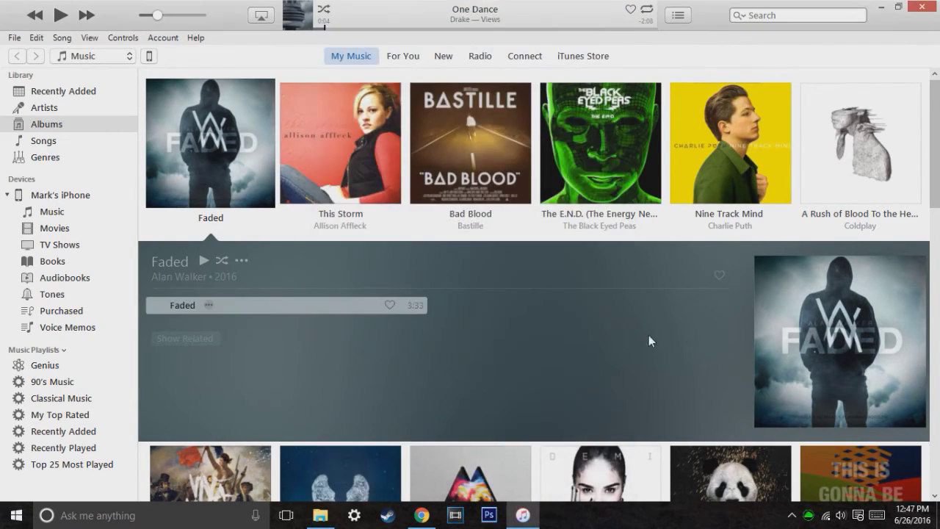
scroll(649, 336, down, 10)
scroll(679, 333, down, 4)
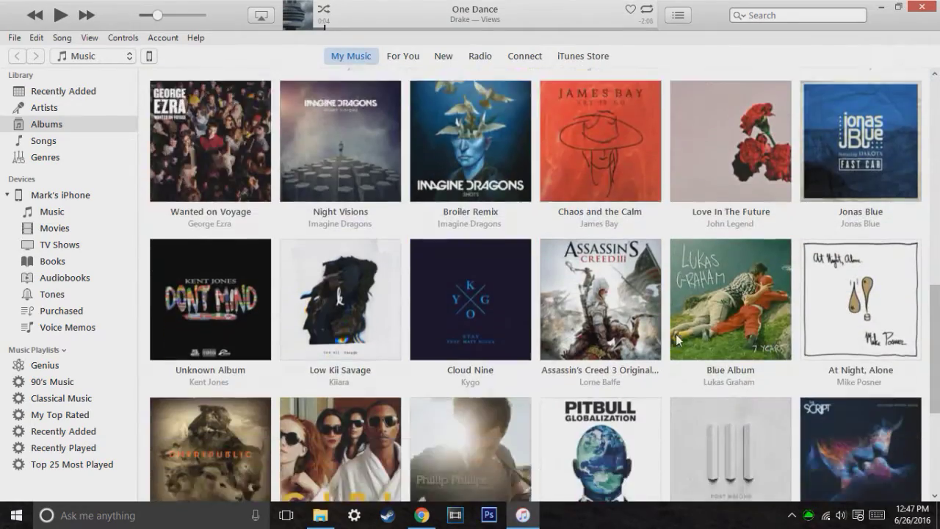
scroll(692, 308, up, 6)
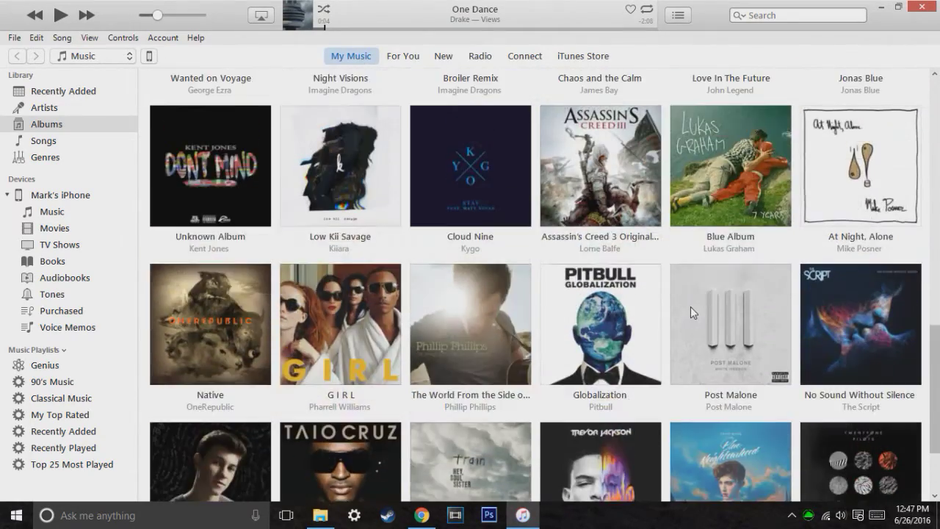
scroll(701, 310, up, 4)
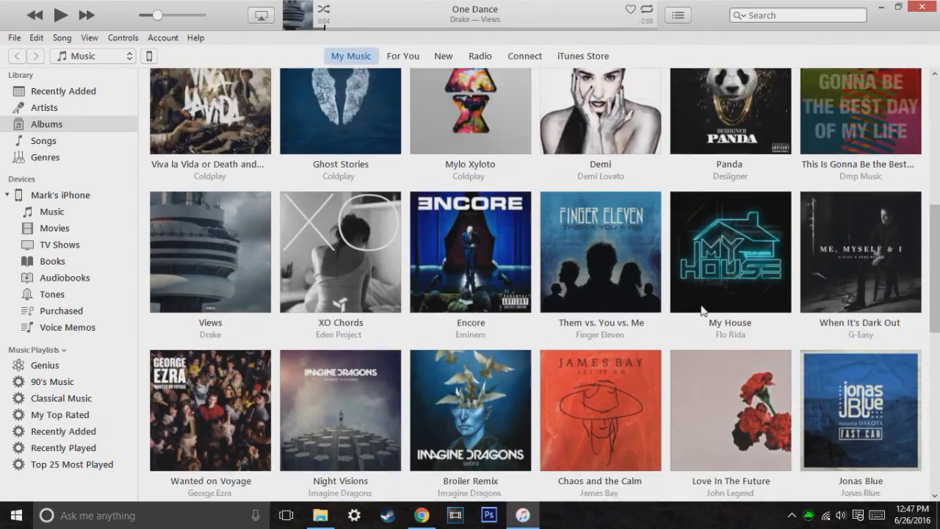
scroll(441, 204, up, 3)
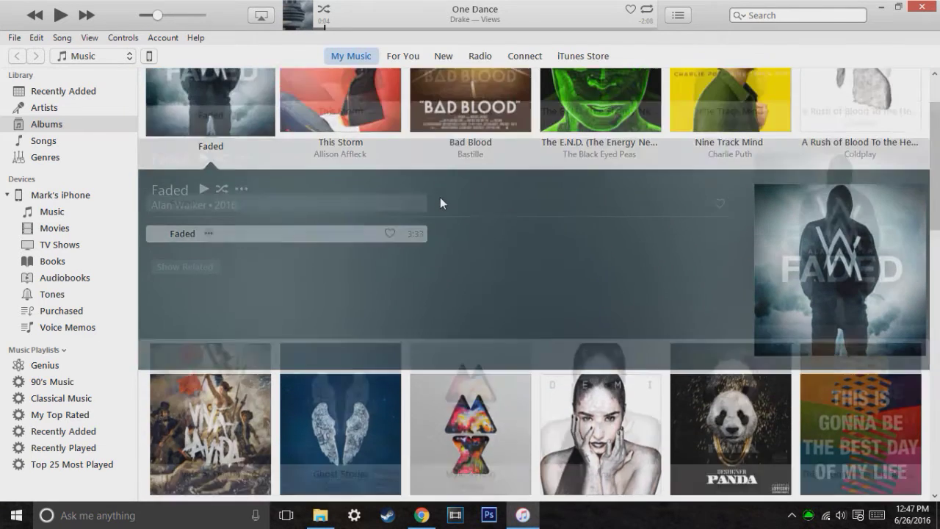